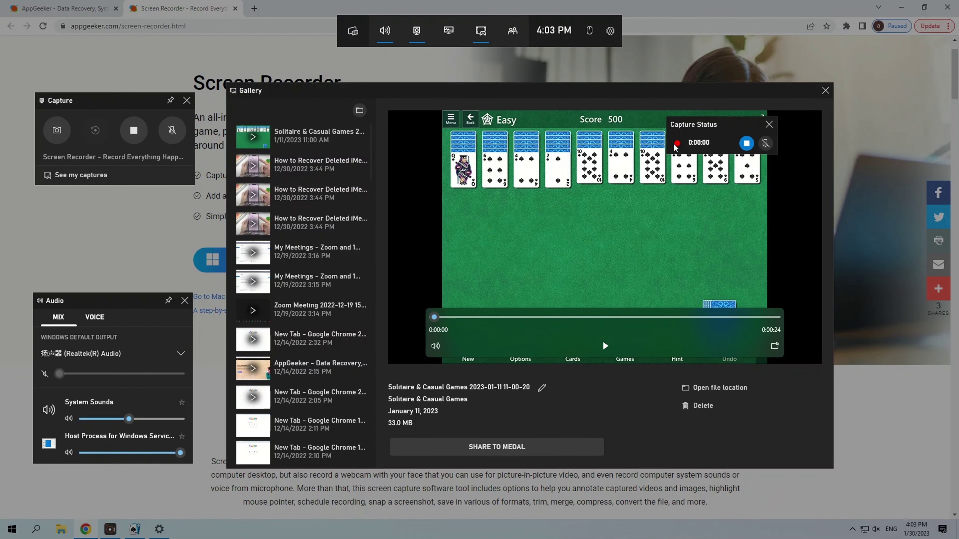
- Dismiss the Game Bar overlay, browse the product page while the capture runs, and stop the recording
click(883, 132)
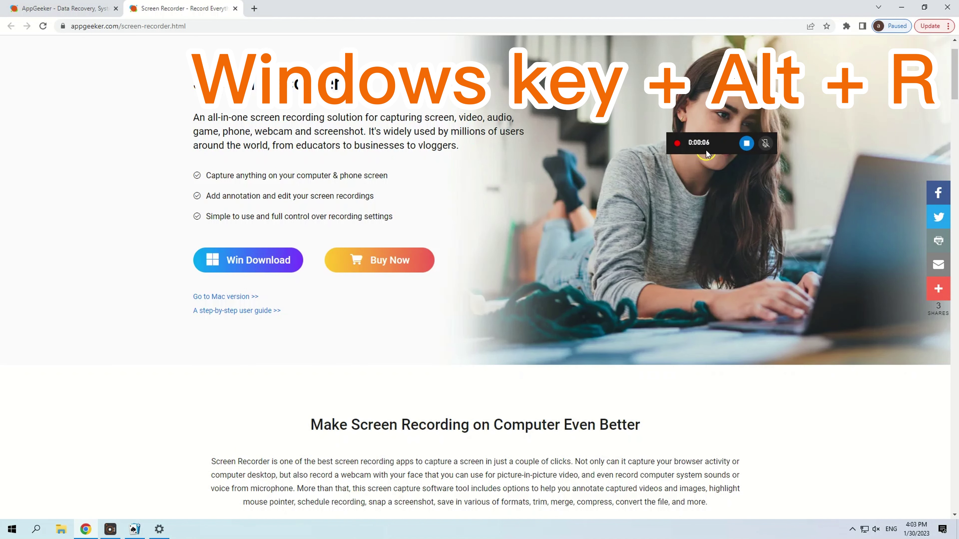
scroll(706, 153, down, 7)
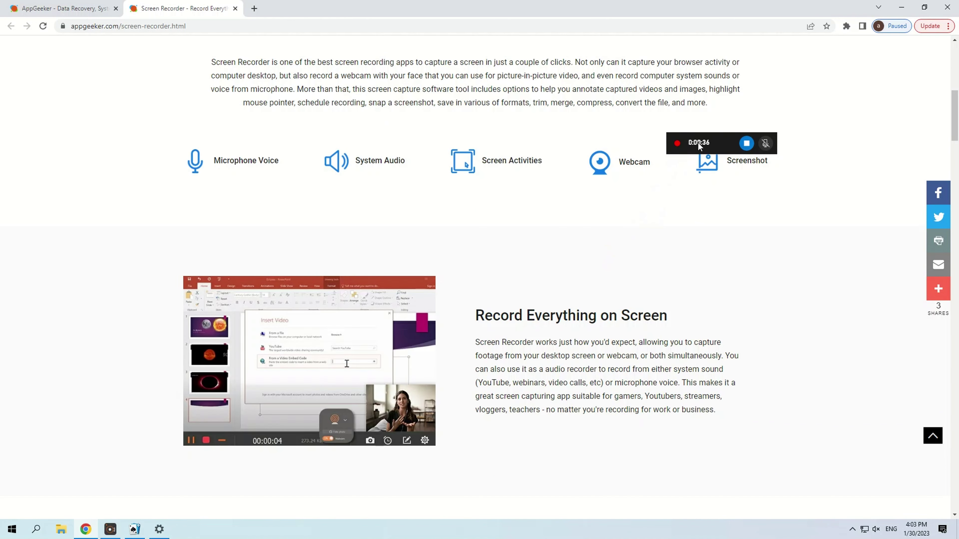
click(747, 143)
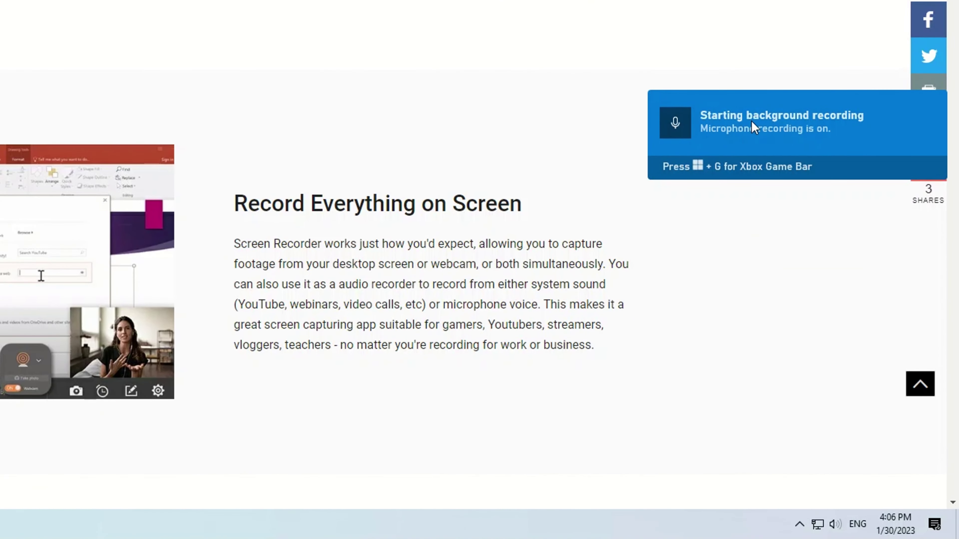
- Bring up the Xbox Game Bar overlay and open its settings
key(super+g)
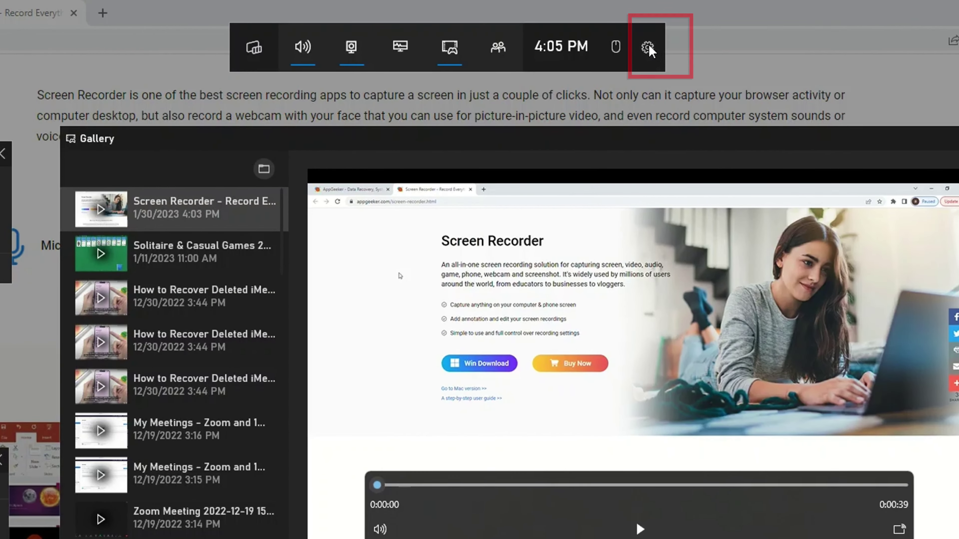
click(648, 47)
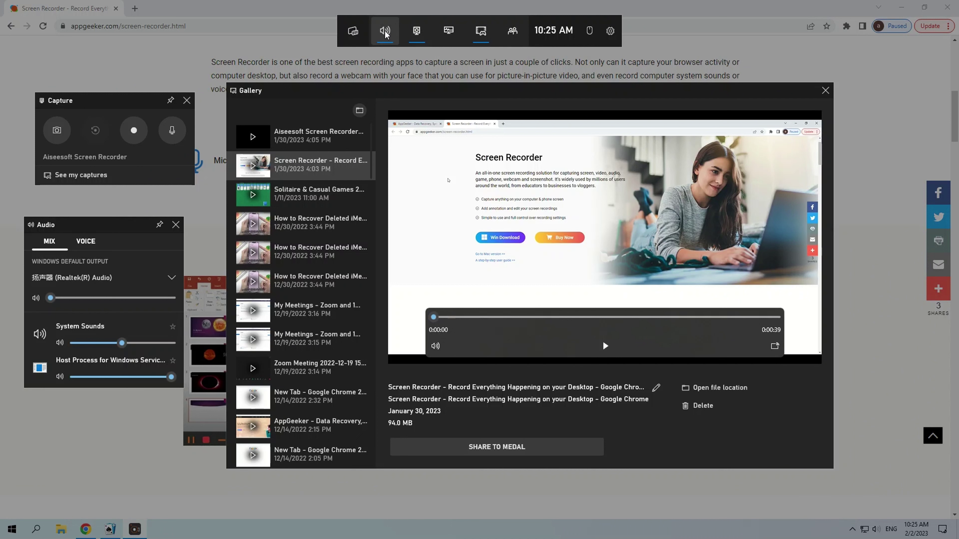
- Raise the System Sounds volume and lower the Host Process for Windows Services volume in the audio mix
drag(122, 344, 131, 343)
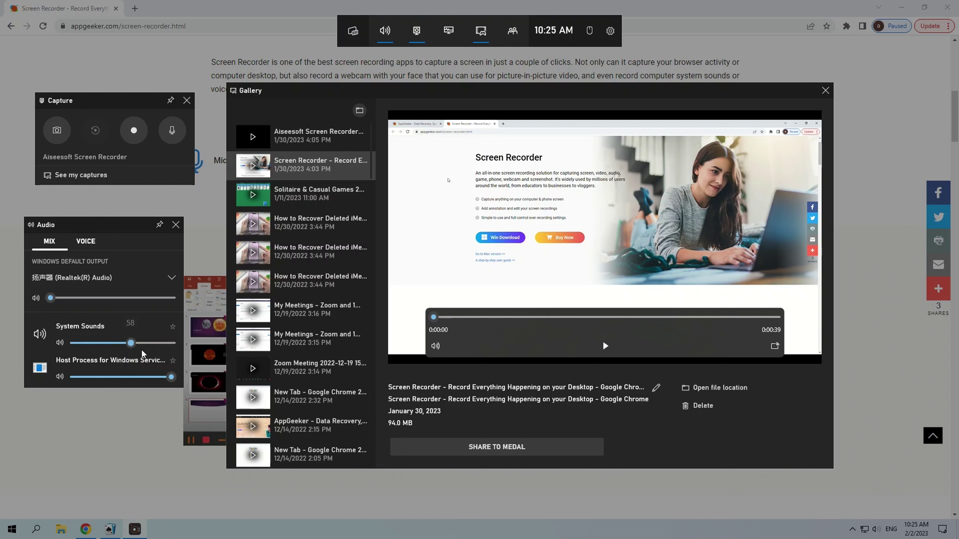
drag(171, 377, 151, 378)
drag(131, 344, 136, 343)
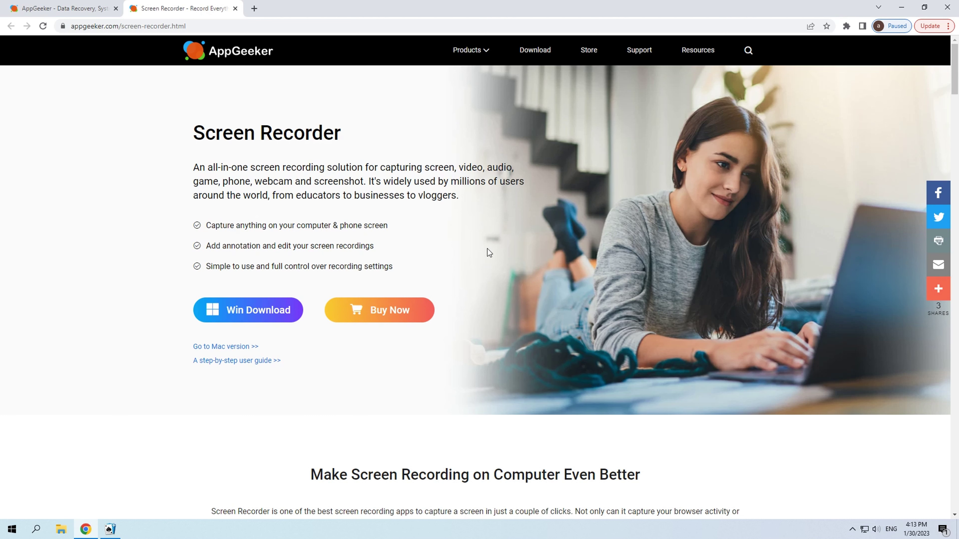
- Read through the feature sections of the Screen Recorder product page, including recording modes, output formats and advanced options
scroll(488, 249, down, 5)
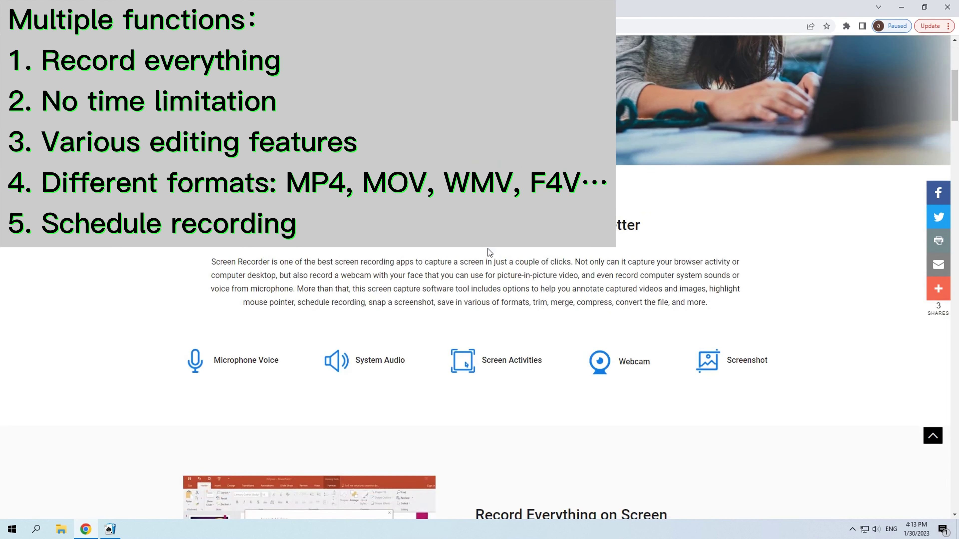
scroll(487, 249, down, 2)
scroll(487, 249, down, 1)
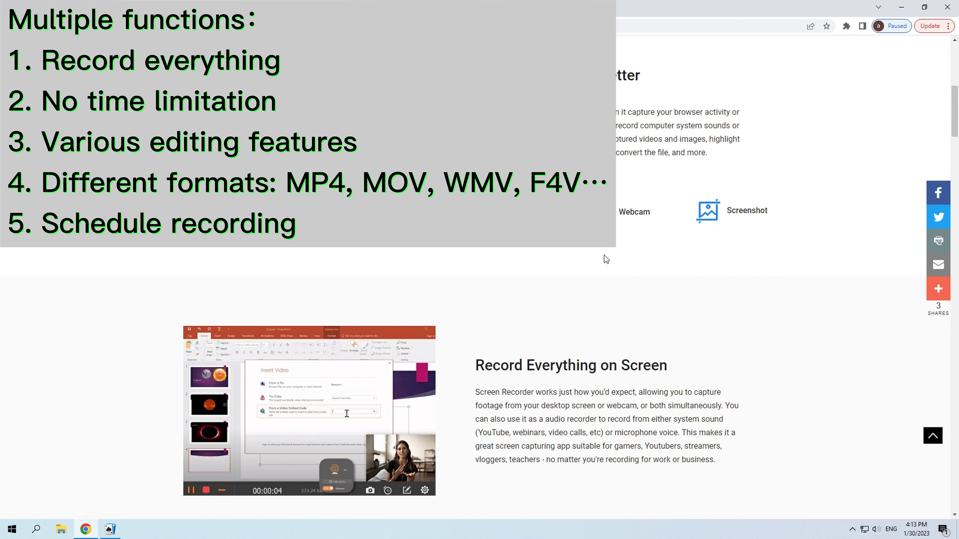
scroll(603, 255, down, 1)
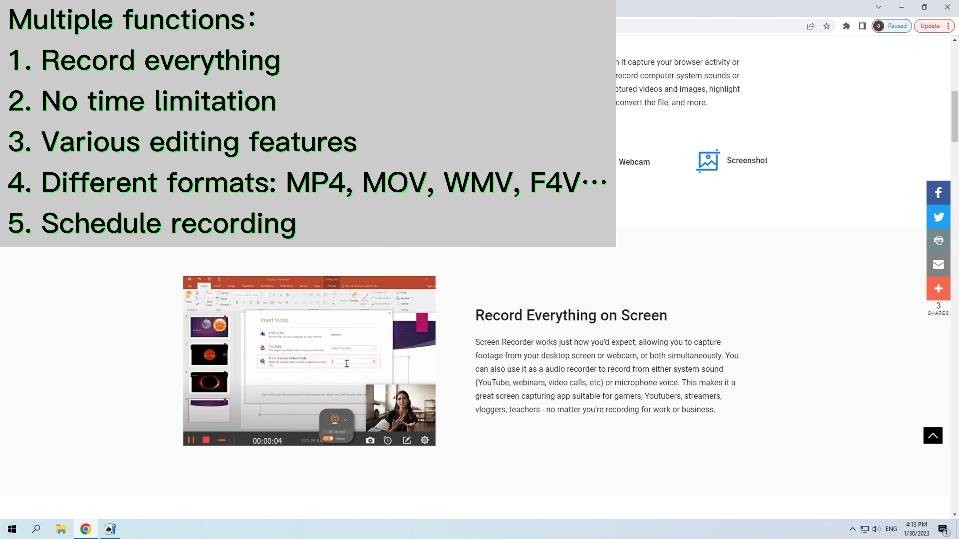
scroll(604, 254, down, 3)
scroll(611, 309, down, 8)
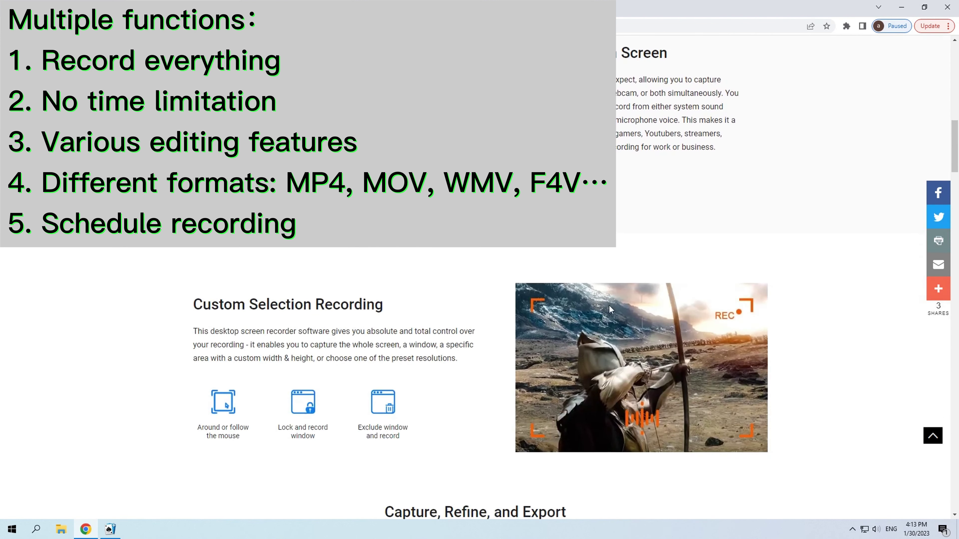
scroll(608, 305, down, 7)
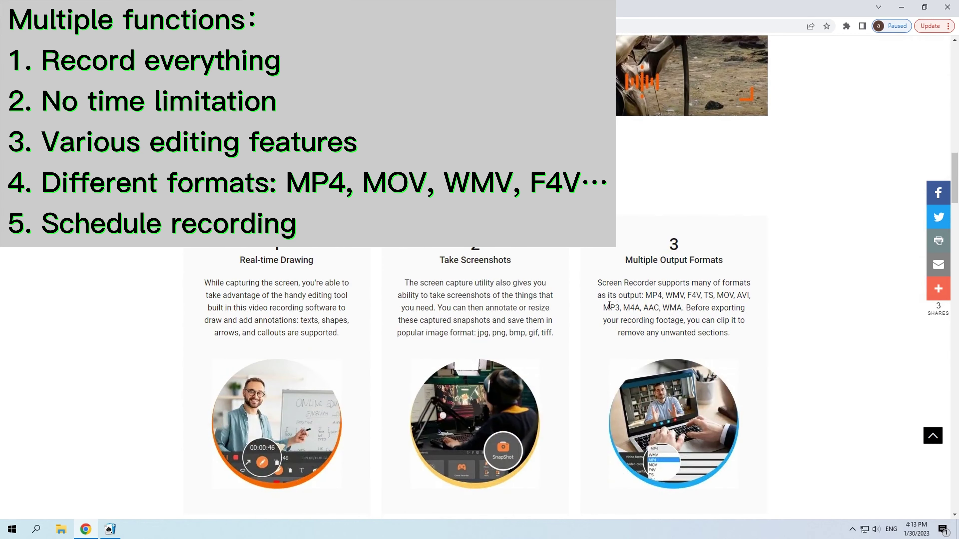
scroll(609, 308, down, 2)
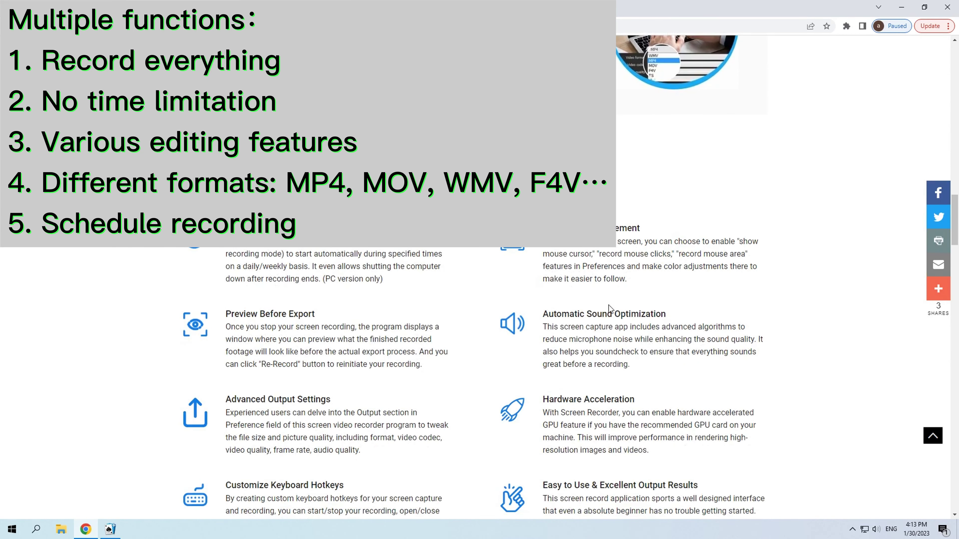
scroll(609, 308, down, 4)
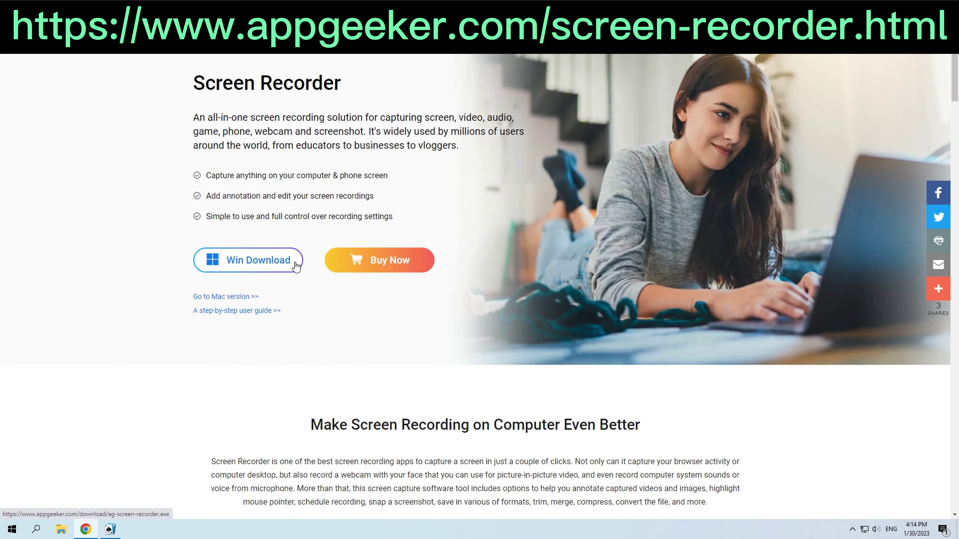
- Download the Windows version of Screen Recorder, and open Video Recorder in Aiseesoft Screen Recorder with the product page behind it
click(295, 265)
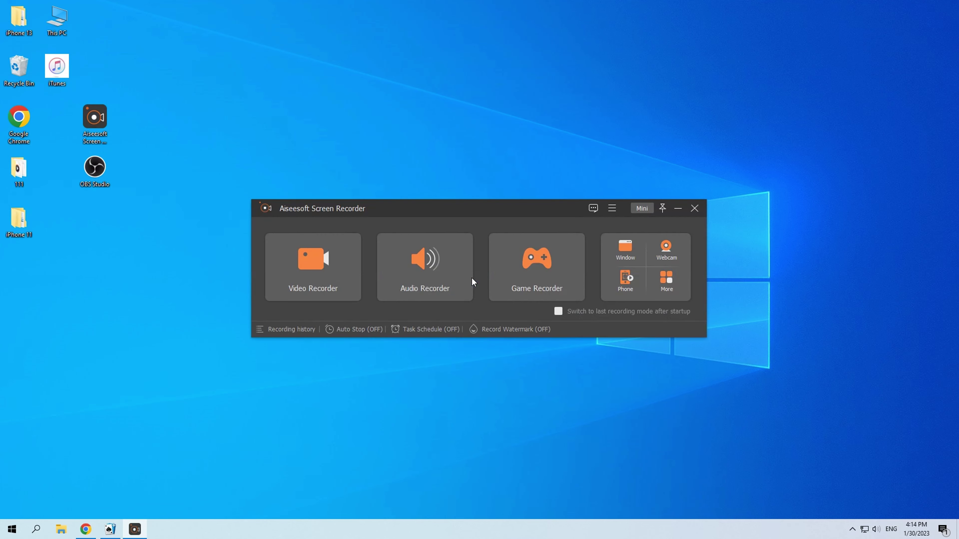
click(85, 529)
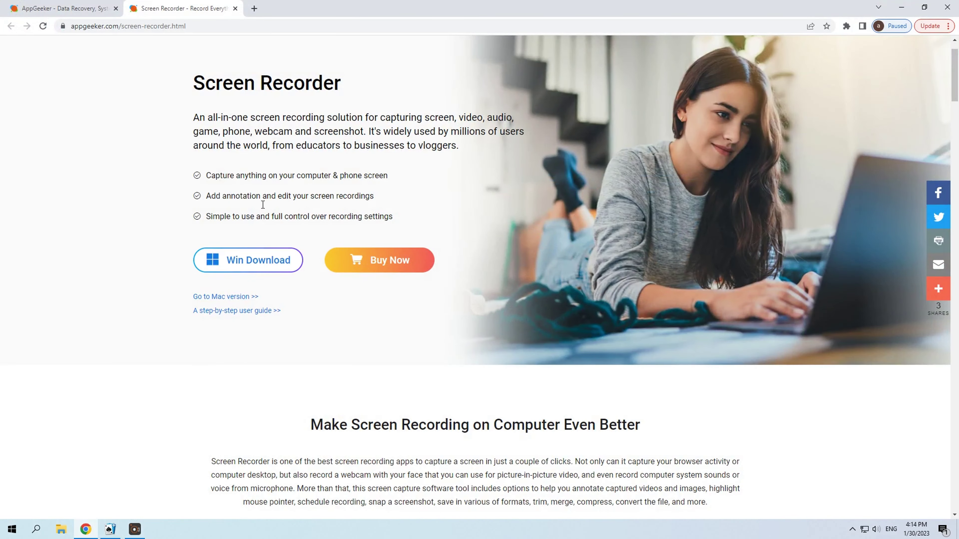
click(135, 529)
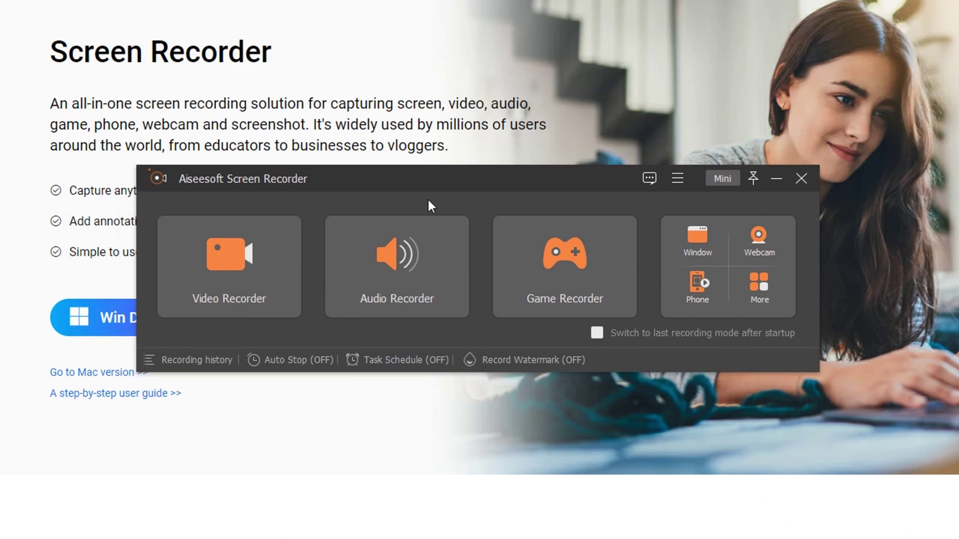
click(256, 290)
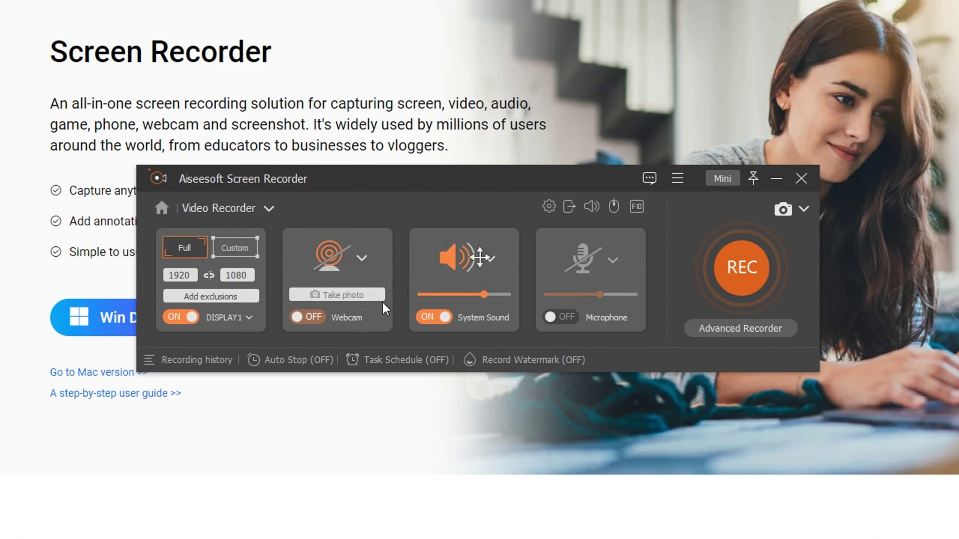
- Try the custom 1920x1080 and 1280x720 recording areas, and return the capture area to full screen
click(229, 252)
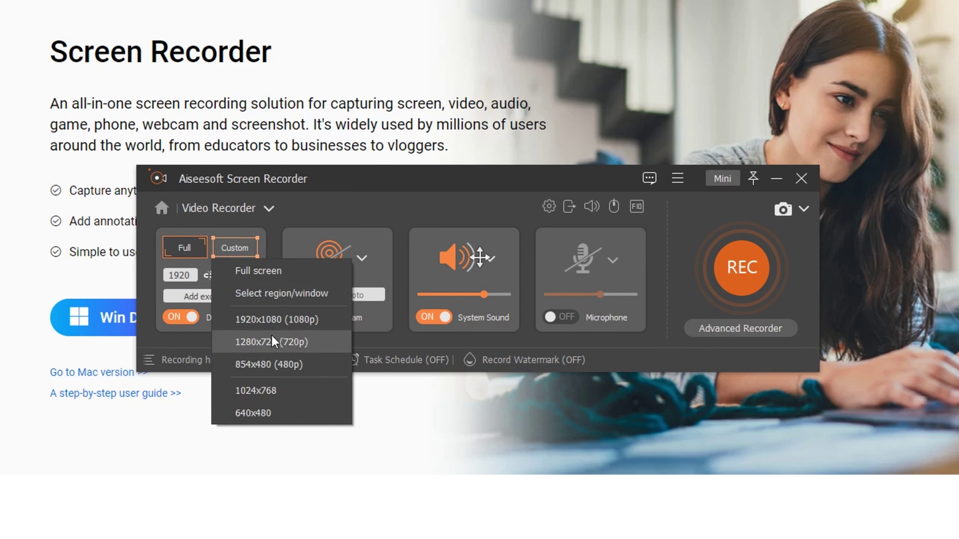
click(264, 319)
click(240, 254)
click(256, 341)
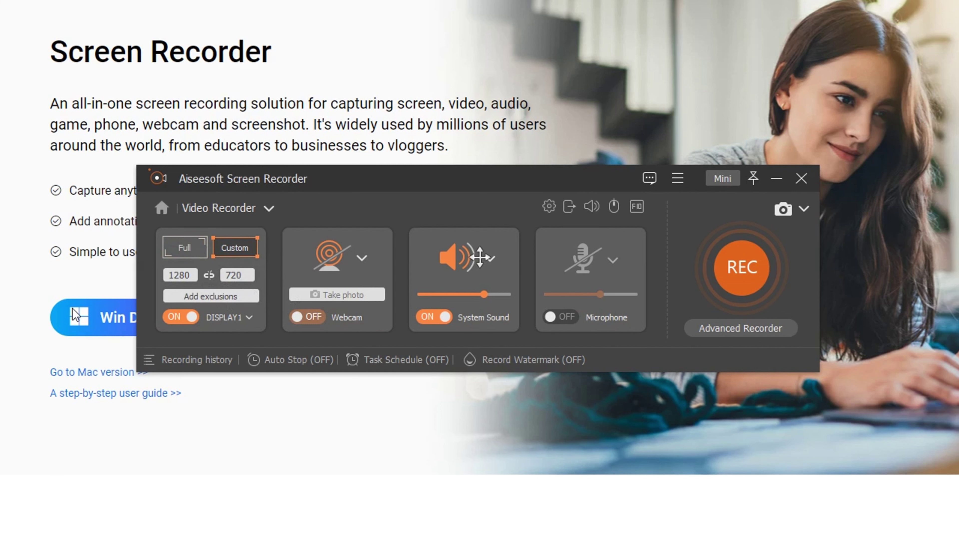
drag(3, 522, 2, 534)
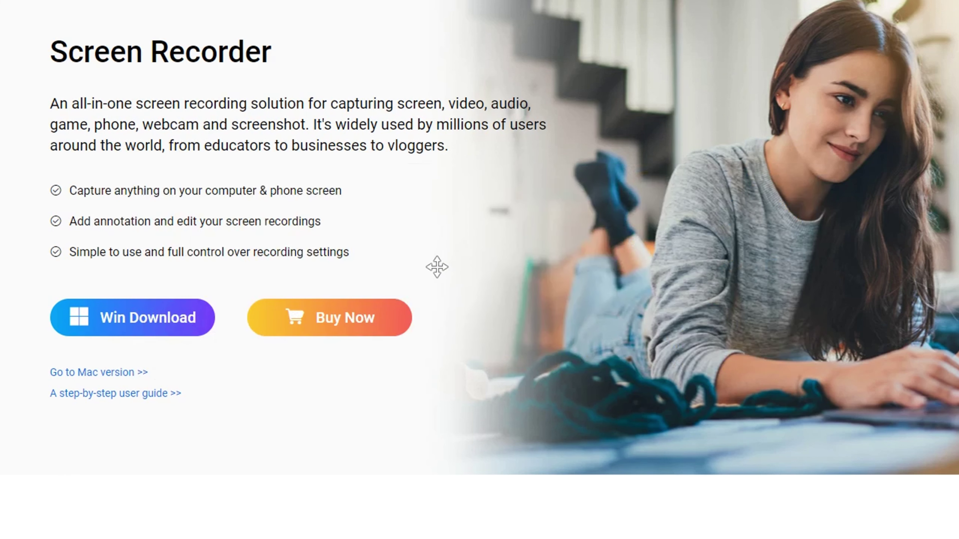
click(196, 252)
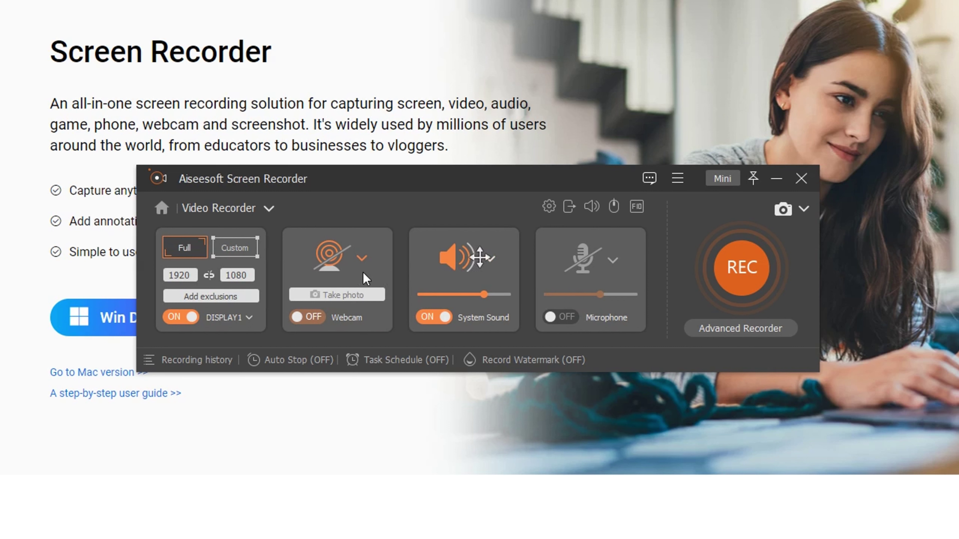
- Review the recorder's preferences for recording, sound, camera, mouse and keystrokes, and close them
click(548, 206)
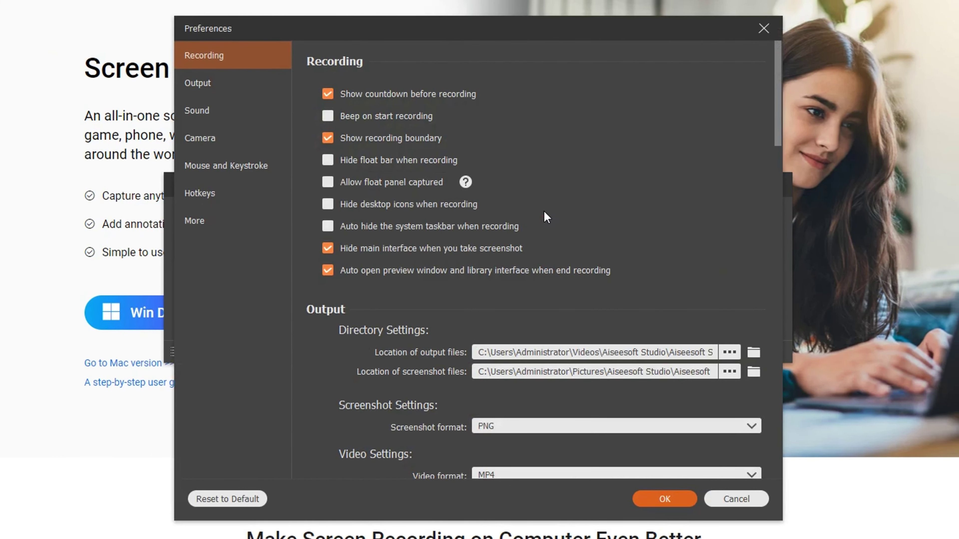
click(232, 97)
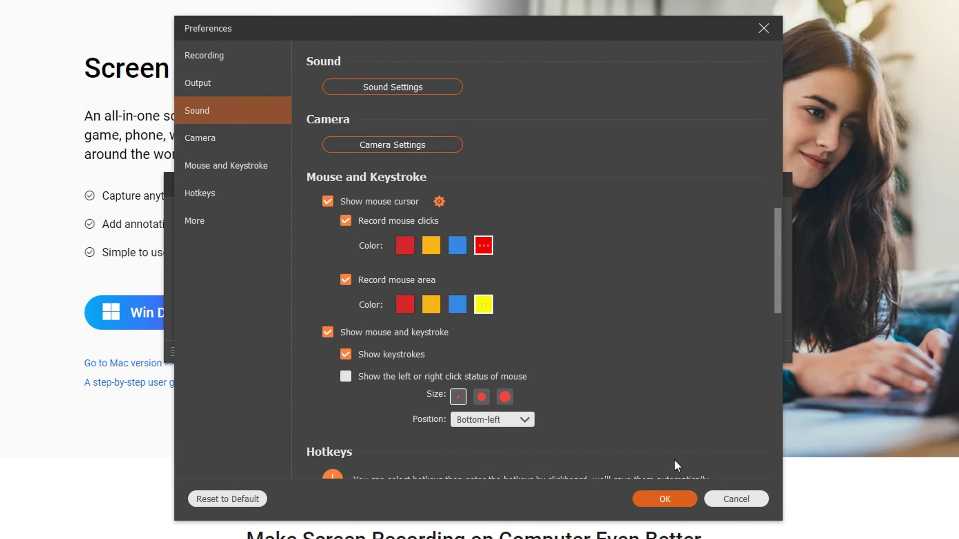
click(669, 492)
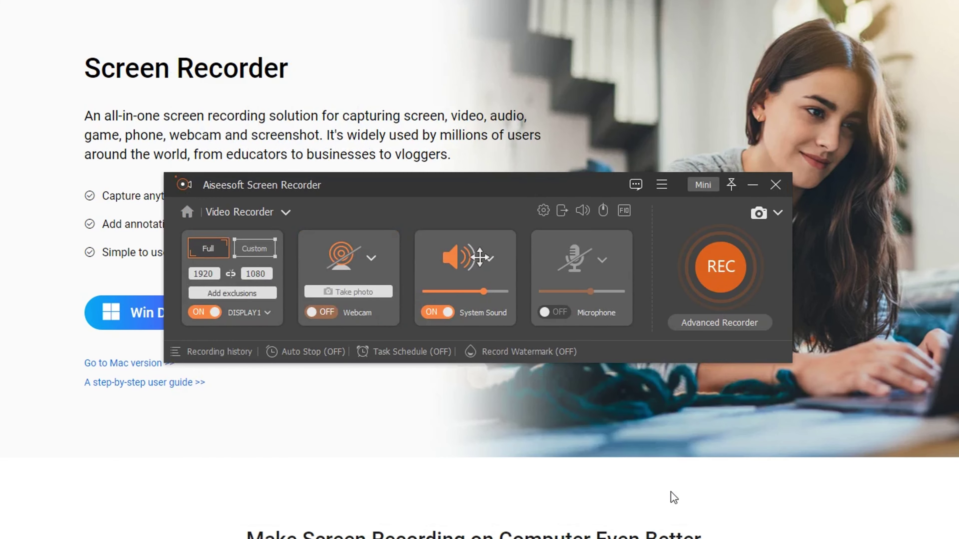
- Start recording the full screen and move the floating recording bar up clear of the taskbar
click(720, 268)
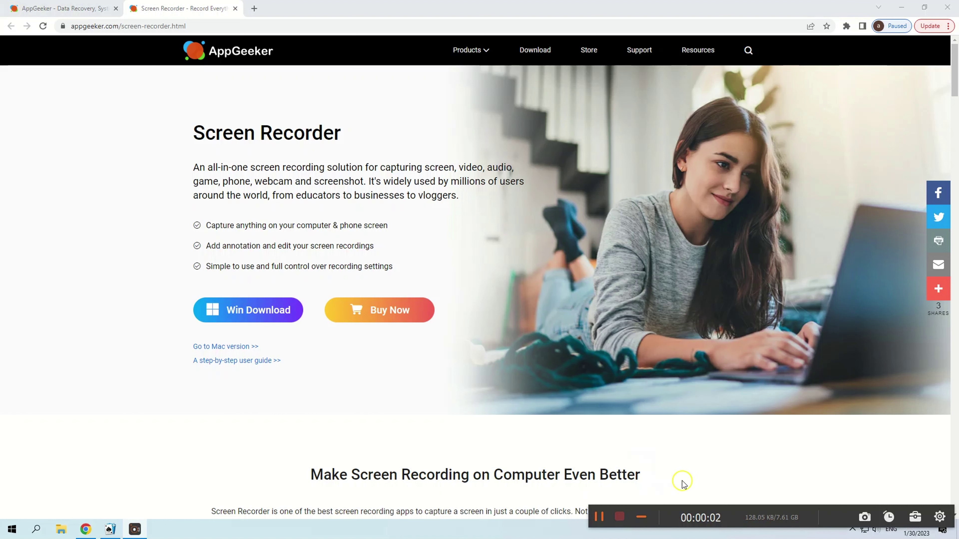
drag(691, 517, 671, 439)
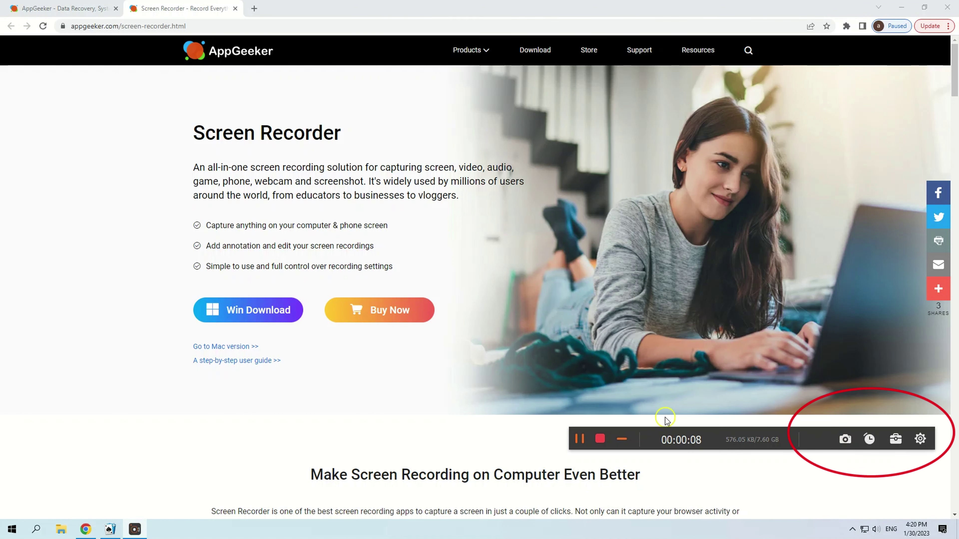
- Draw a red arrow across the page pointing at the "Capture anything on your computer & phone screen" line
click(895, 439)
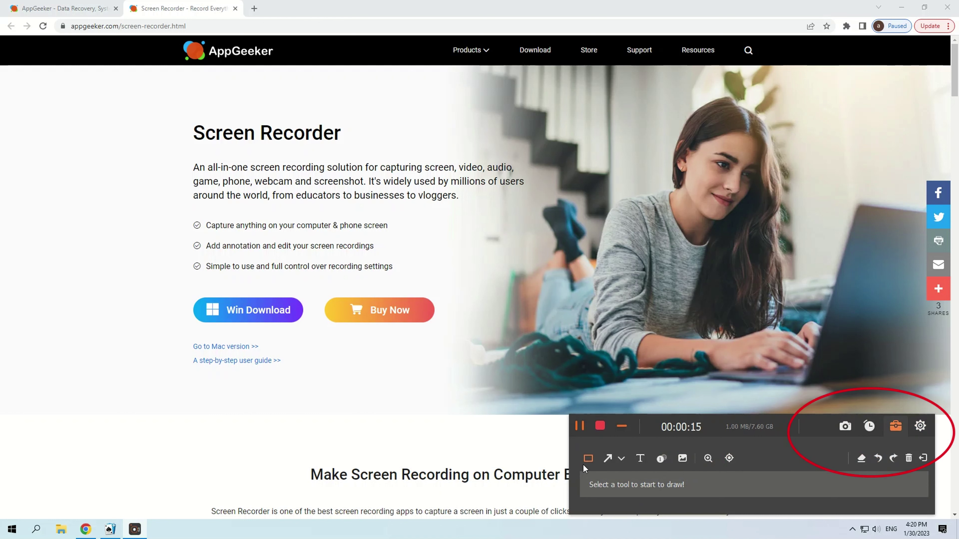
click(608, 458)
mouse_move(644, 405)
mouse_down()
mouse_move(419, 274)
mouse_move(421, 232)
mouse_up()
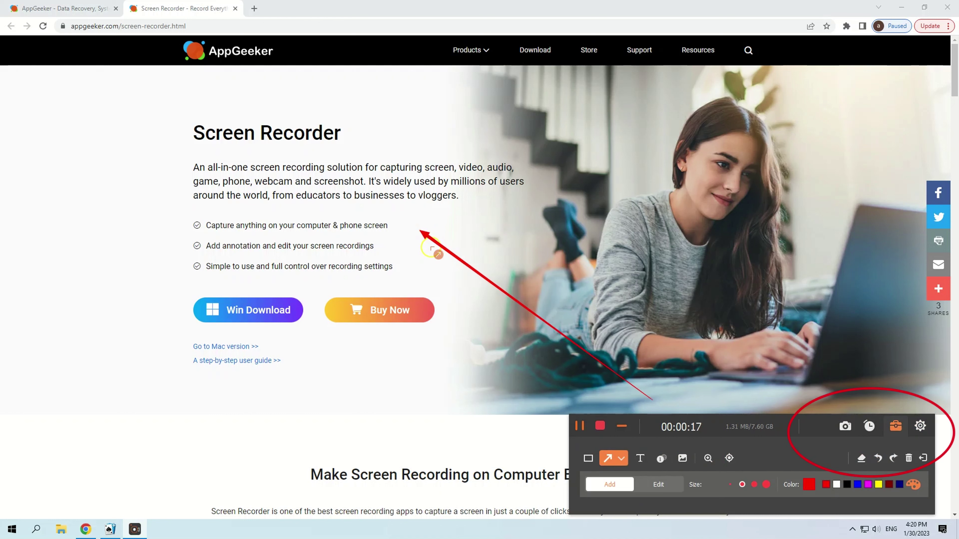
- Place red number markers 1, 2 and 3 beside the three feature bullet points, and stop the recording
click(660, 458)
click(179, 220)
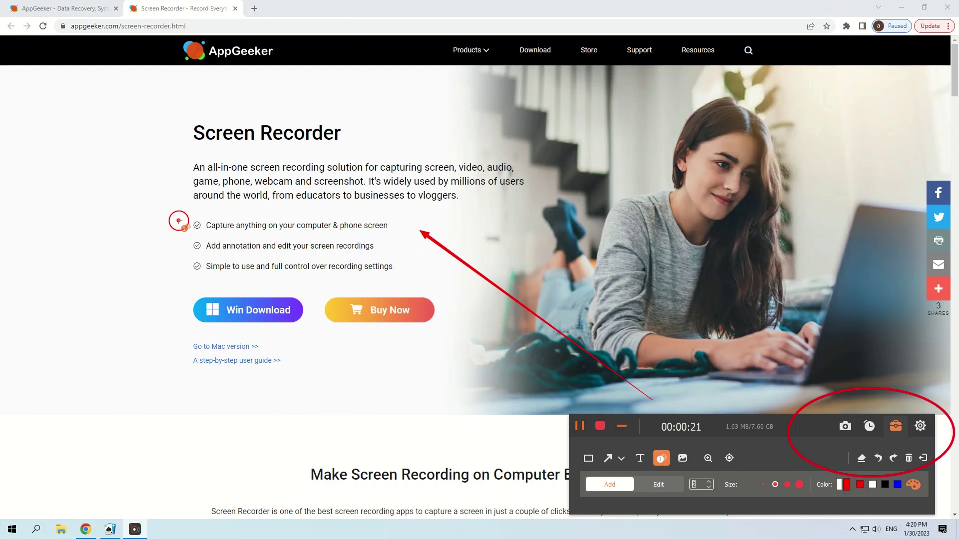
click(181, 241)
click(172, 268)
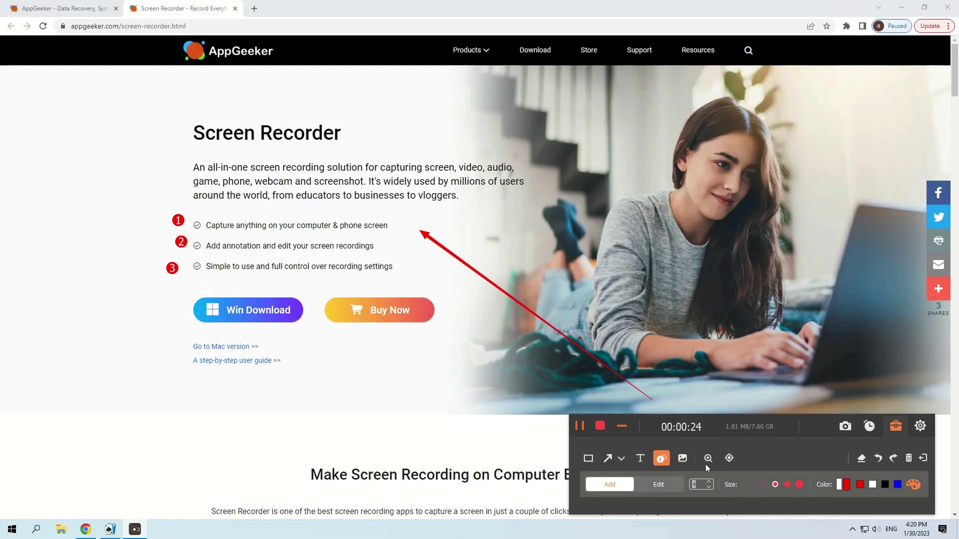
click(601, 426)
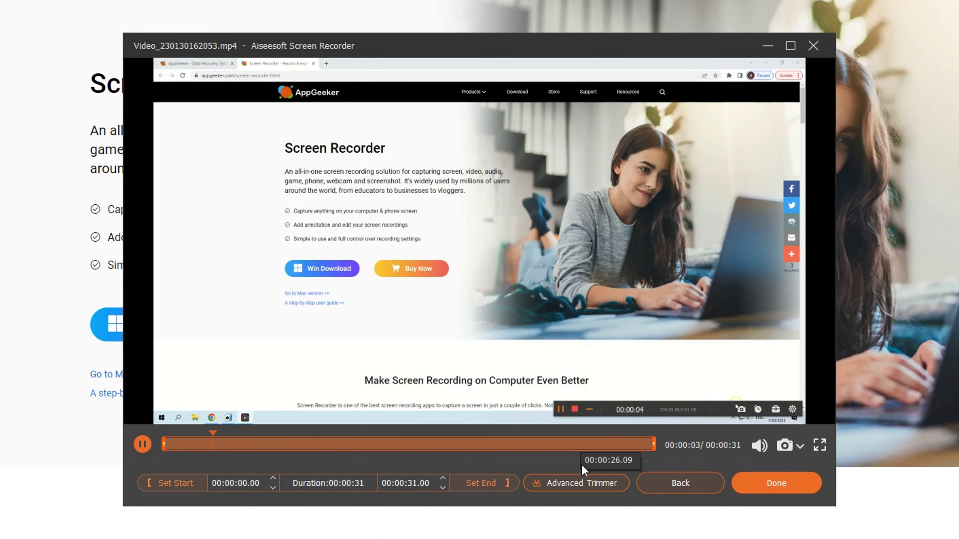
- Look over the Advanced Trimmer options for the new recording and exit without trimming
click(580, 487)
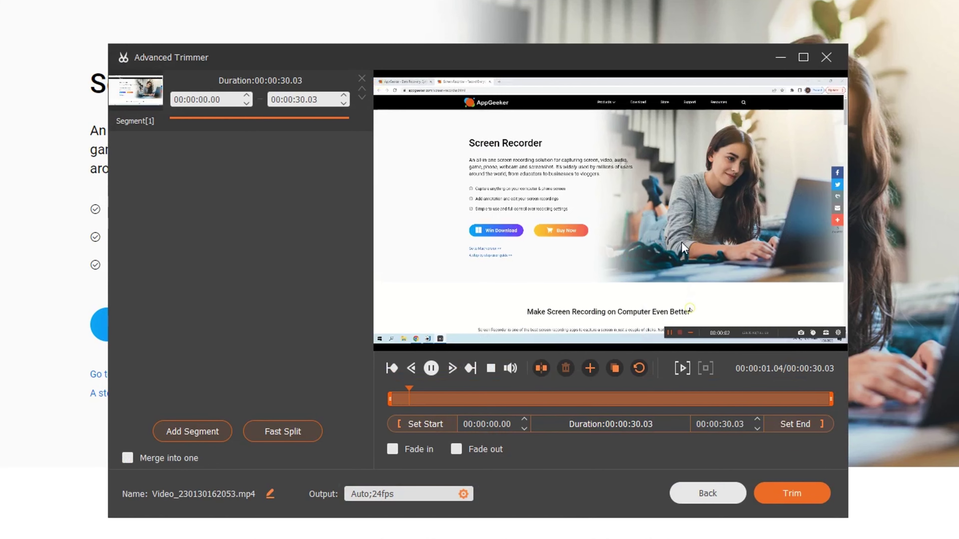
click(691, 486)
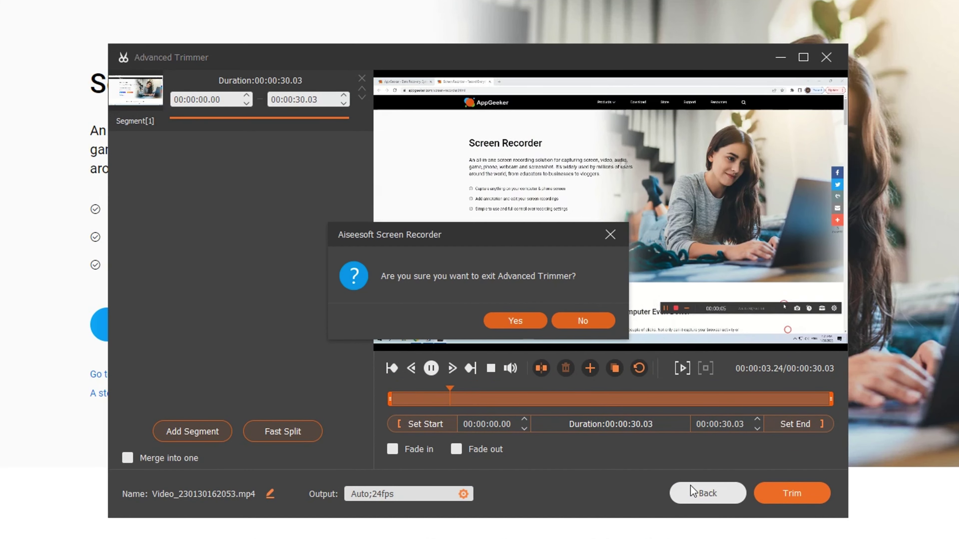
click(516, 323)
- Finish the preview and keep the untrimmed recording in the recording history
click(776, 483)
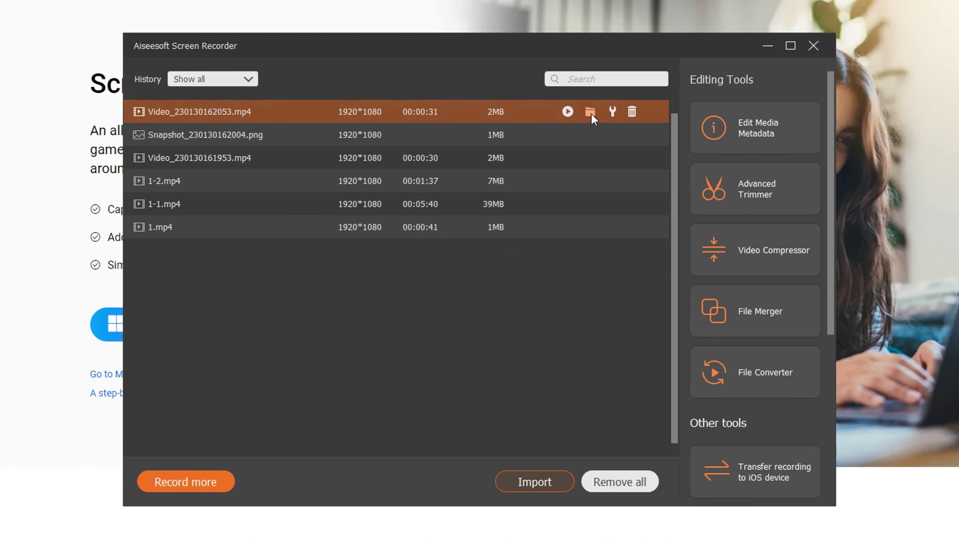
- Open the folder that contains Video_230130162053.mp4 and bring the File Explorer window to the front
click(591, 114)
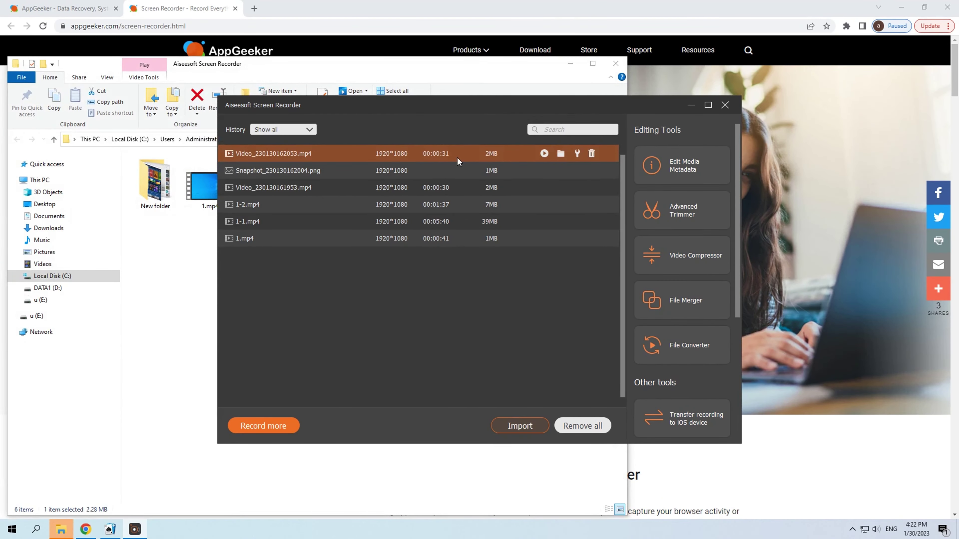
click(92, 310)
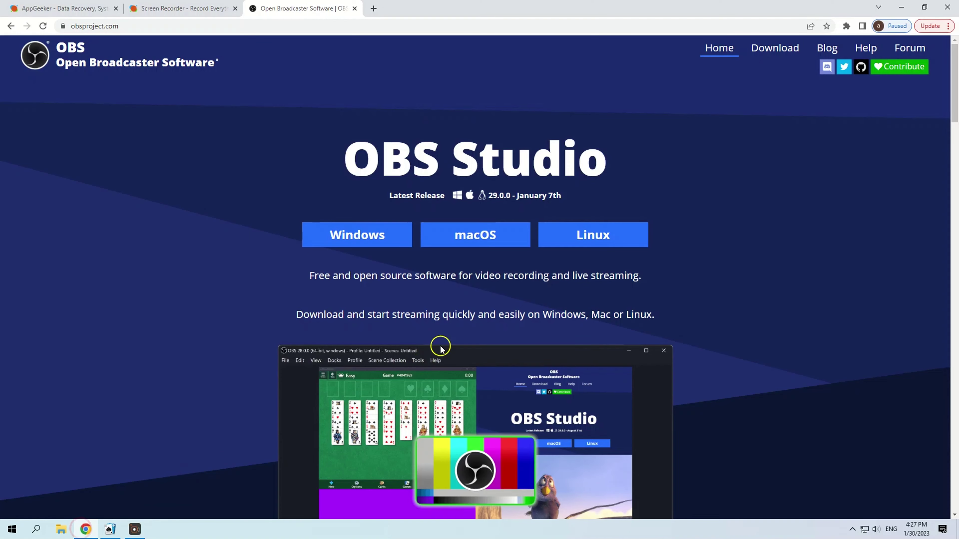
- Download the Windows version of OBS Studio from the OBS website and launch the installed program from the desktop
click(350, 238)
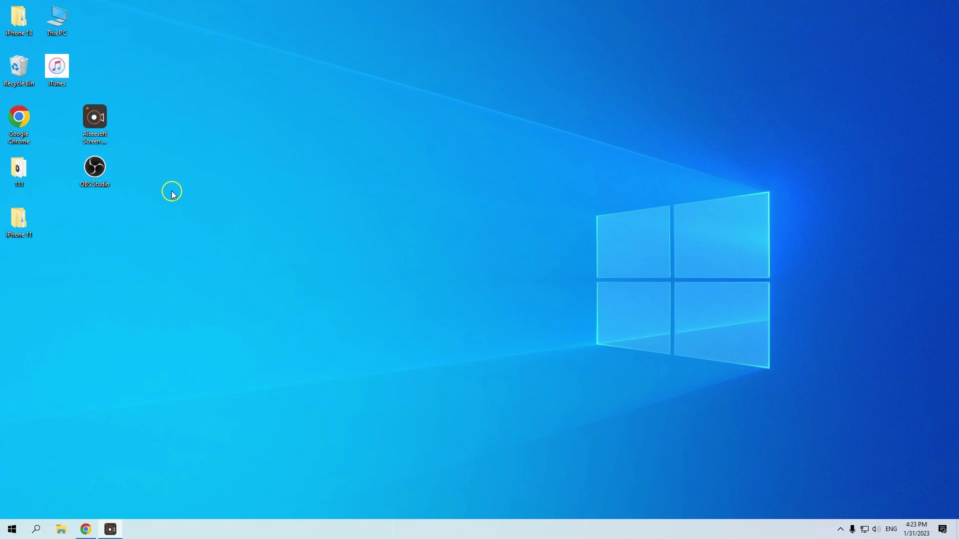
double_click(95, 168)
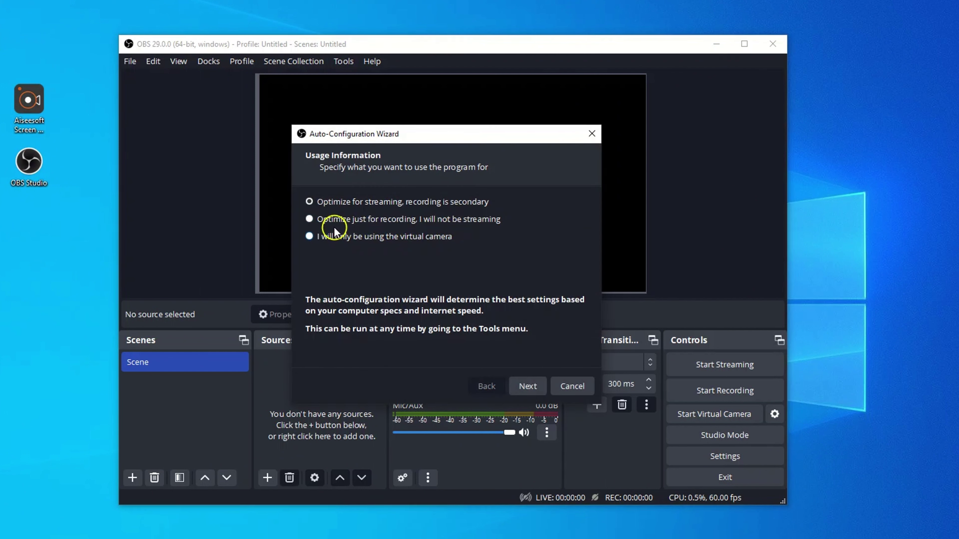
- Choose to optimize just for recording in the Auto-Configuration Wizard, and cancel the wizard at its video settings page
click(316, 225)
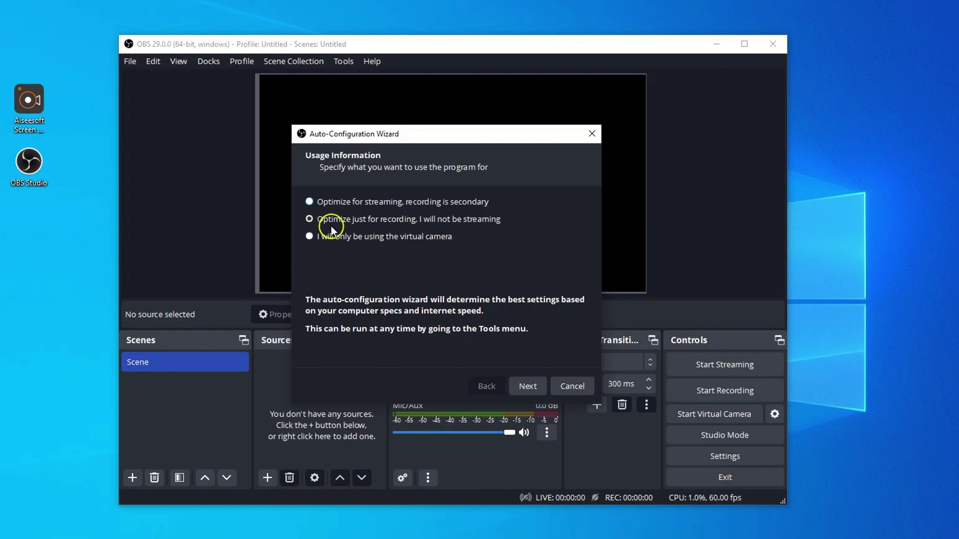
click(535, 386)
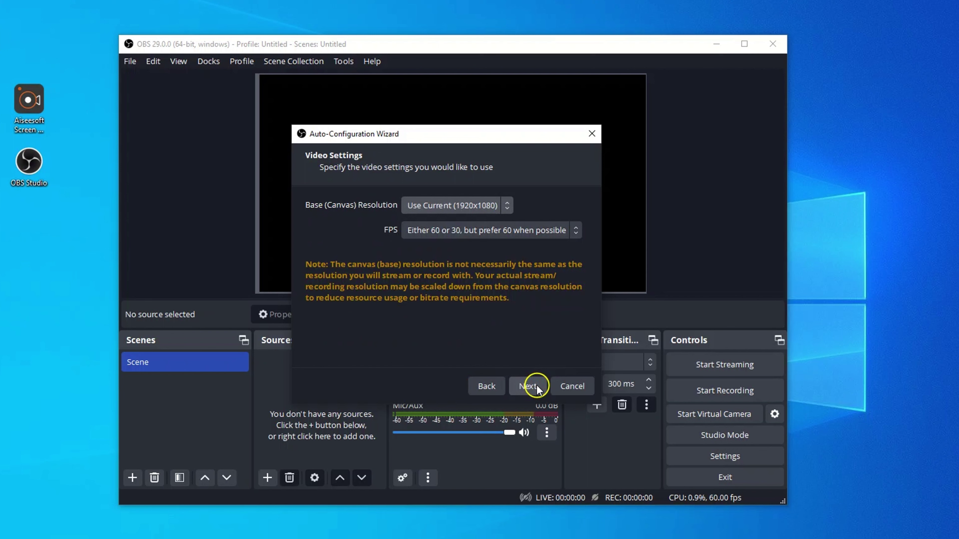
click(577, 387)
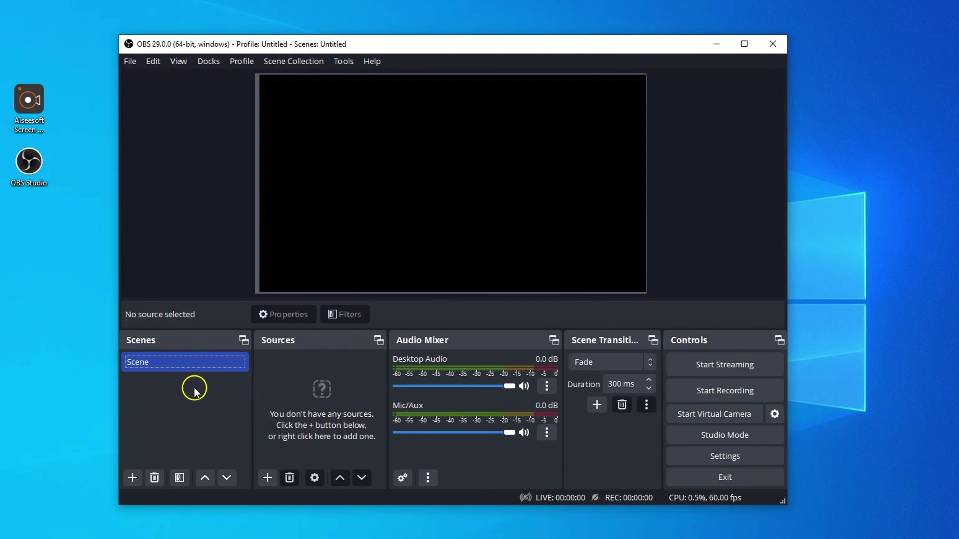
- Add a scene named Scene 2 and give it a new Display Capture source showing the primary monitor
click(132, 478)
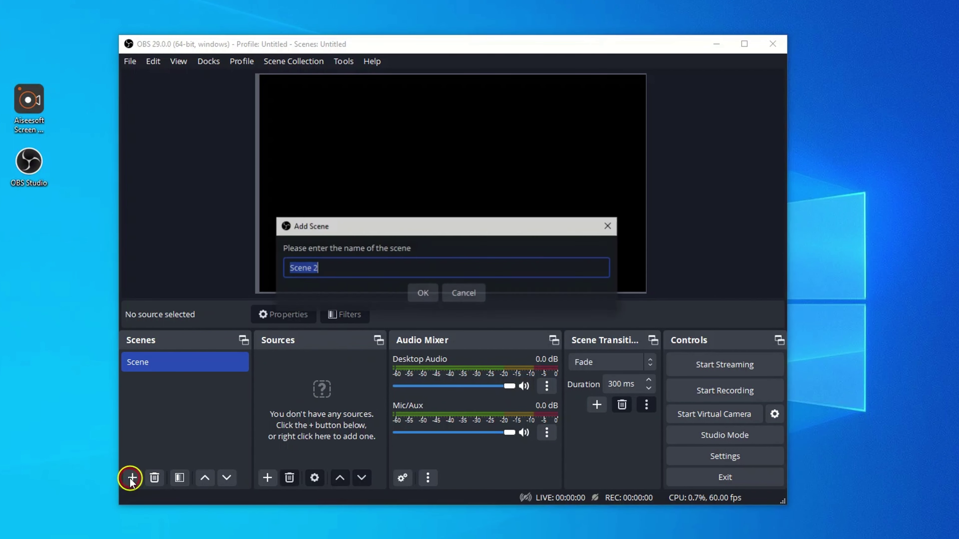
click(424, 293)
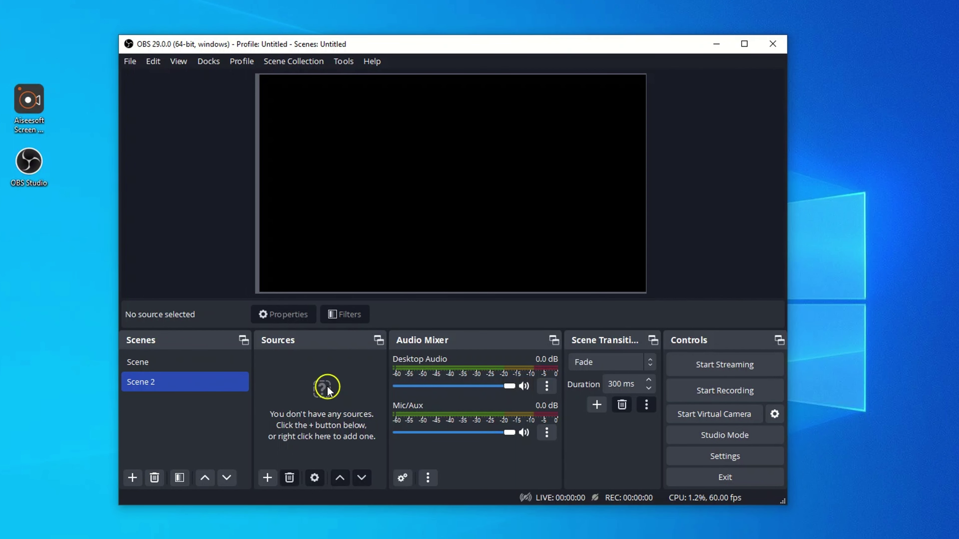
click(268, 477)
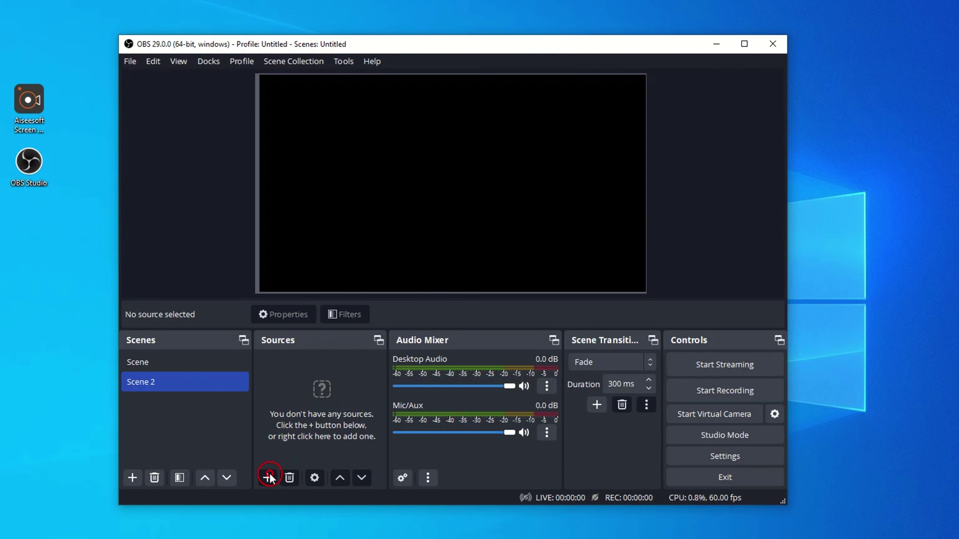
click(306, 249)
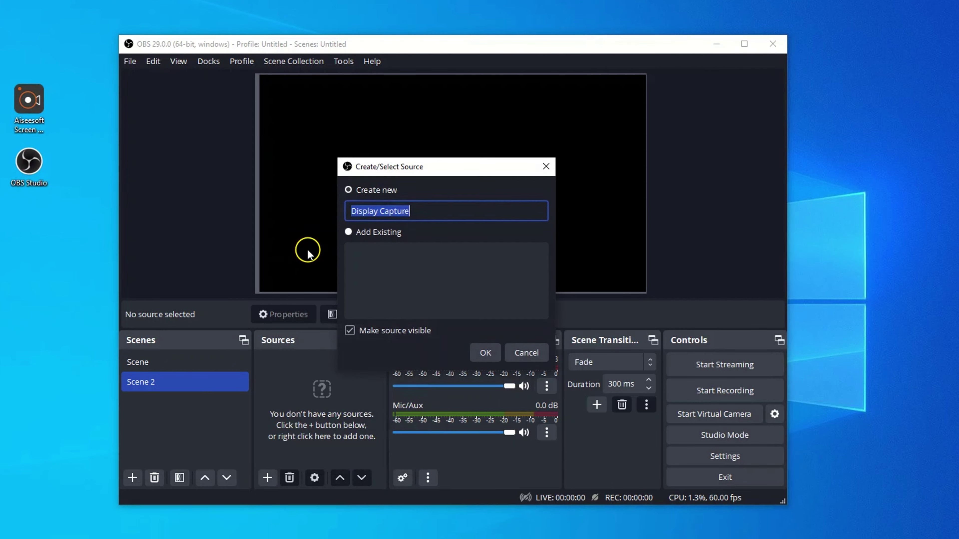
click(488, 353)
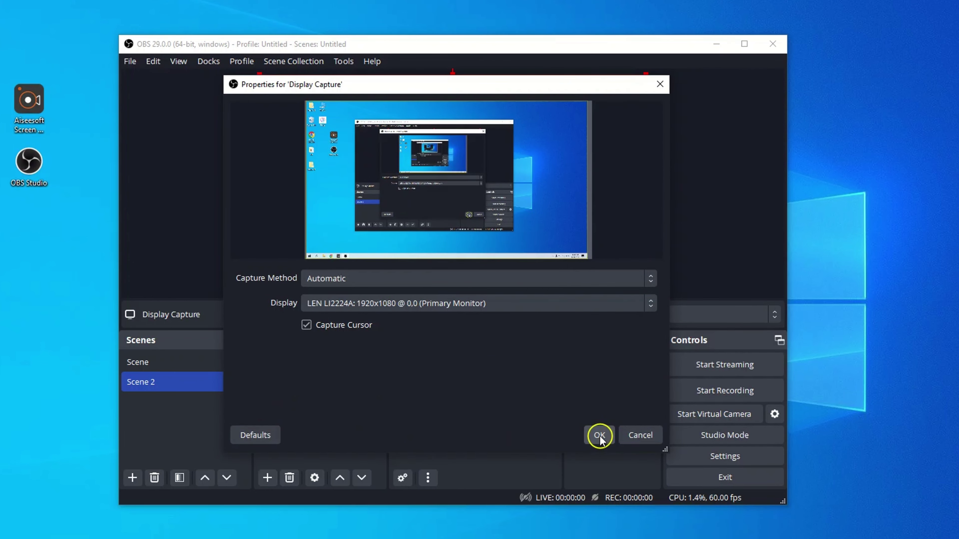
click(600, 438)
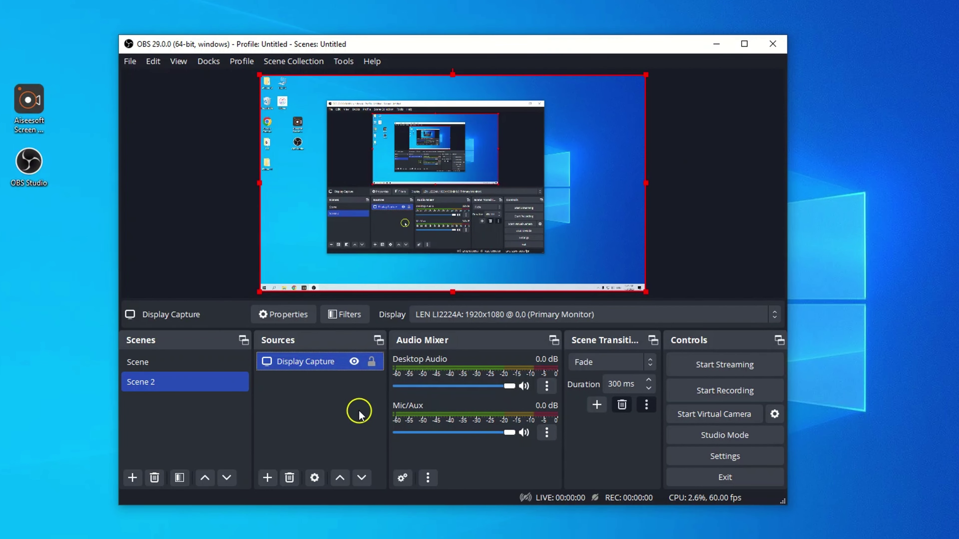
- Start recording with OBS minimized, and play the aces of hearts and clubs onto the foundations in Solitaire
click(725, 393)
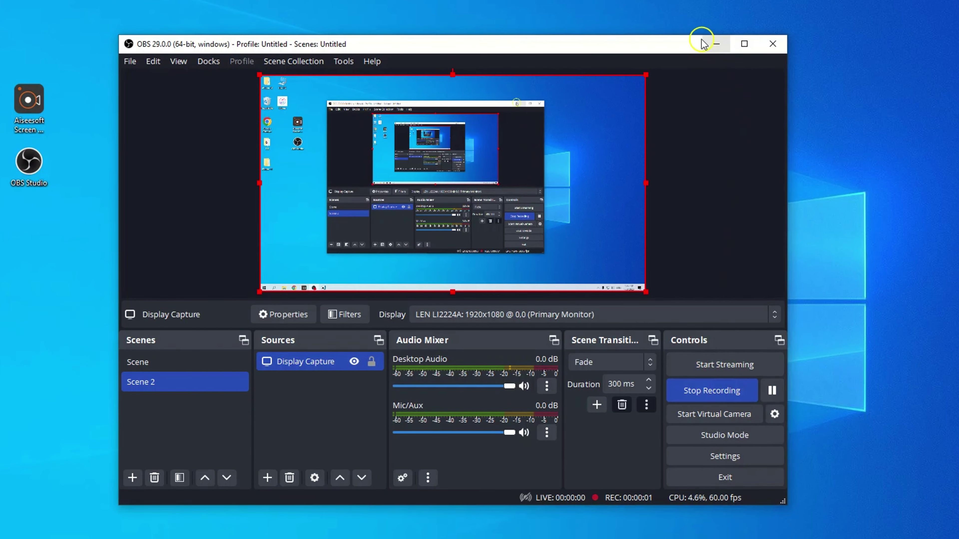
click(716, 45)
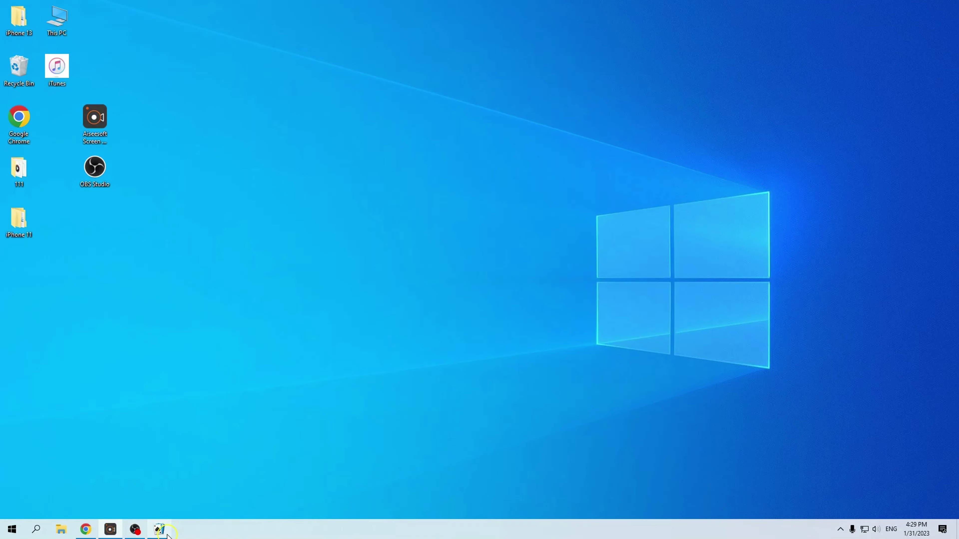
click(165, 532)
click(523, 266)
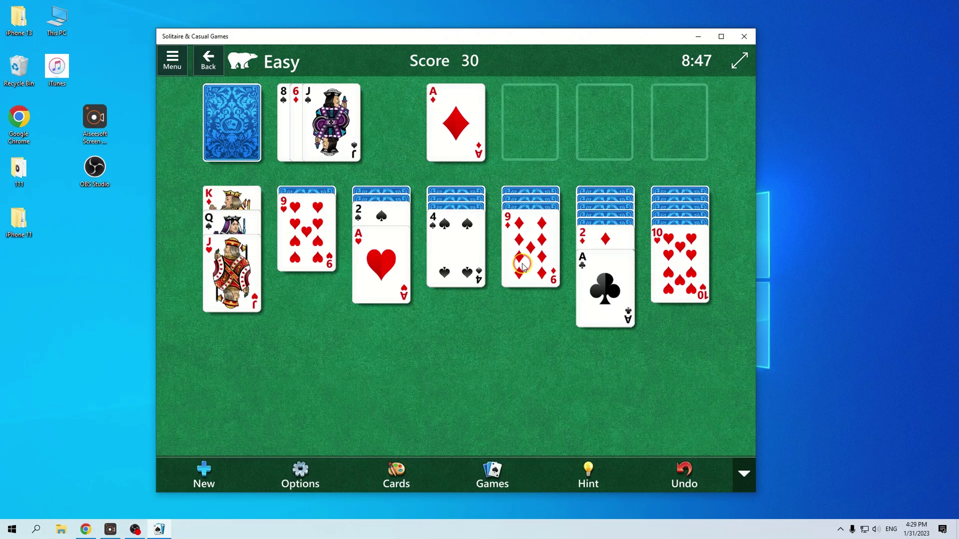
drag(446, 255, 507, 158)
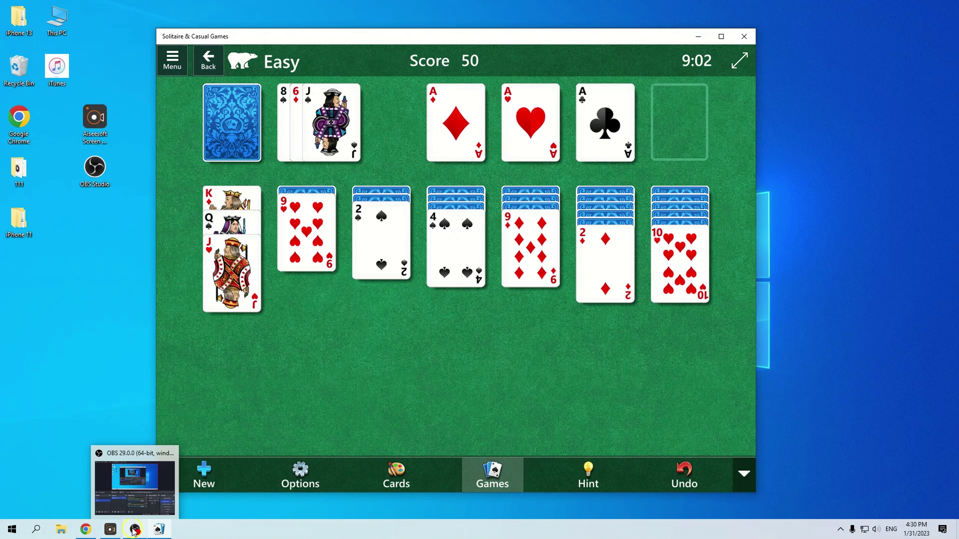
- Return to OBS, stop the recording and show the folder with the saved recordings
click(135, 529)
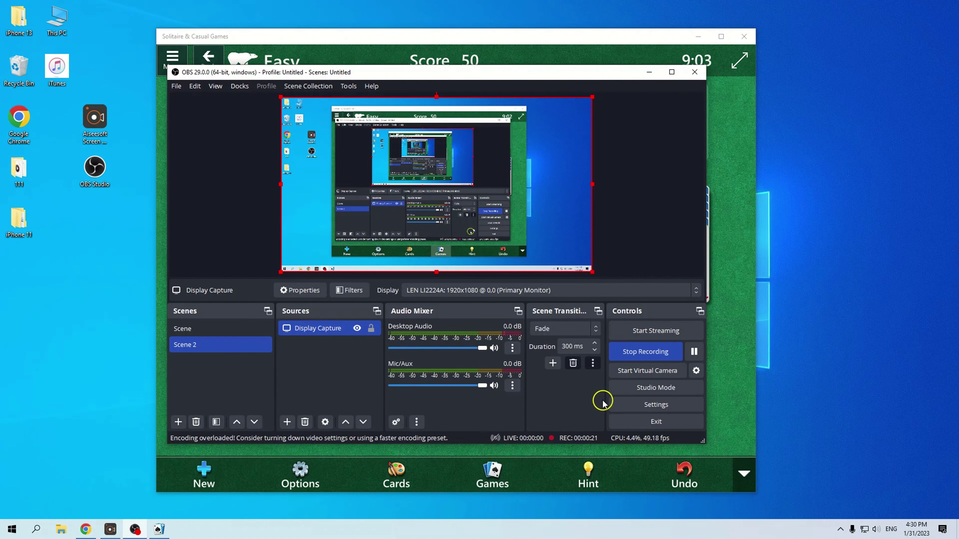
click(650, 354)
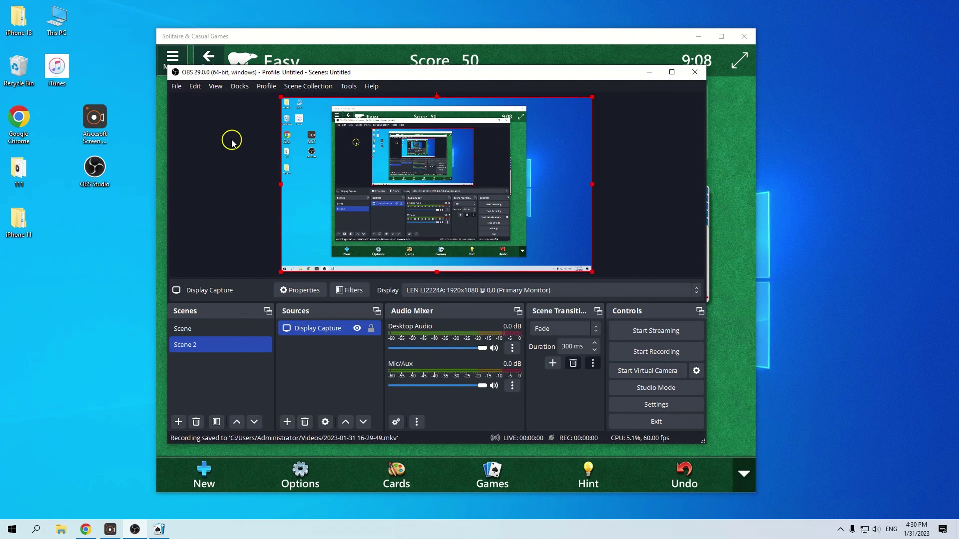
click(176, 86)
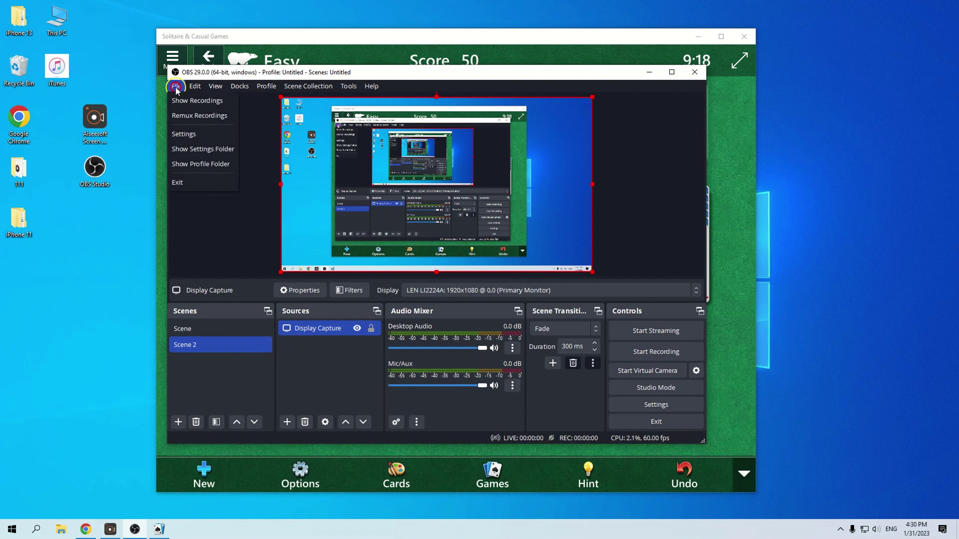
click(185, 102)
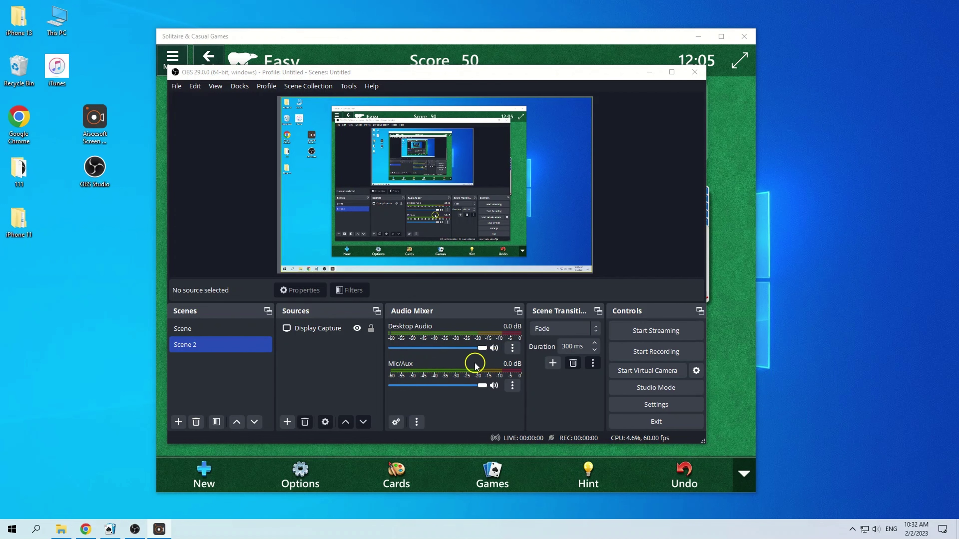
- Minimize the Solitaire window and move the OBS window slightly to the right on the desktop
click(697, 36)
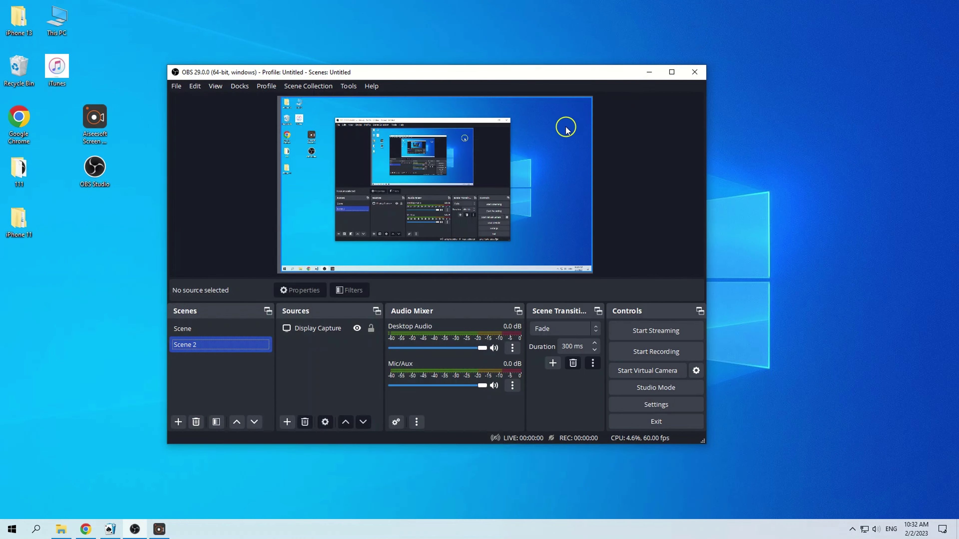
drag(570, 70, 606, 68)
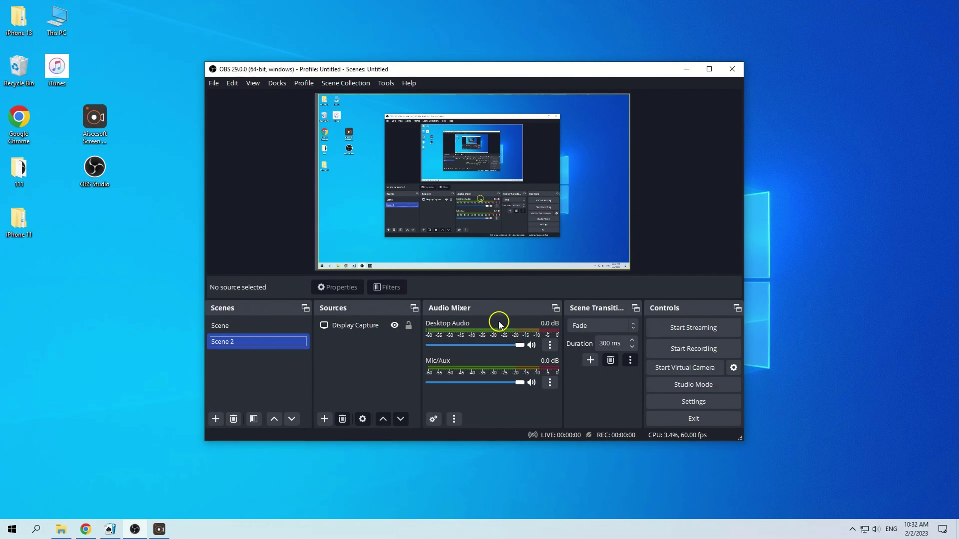